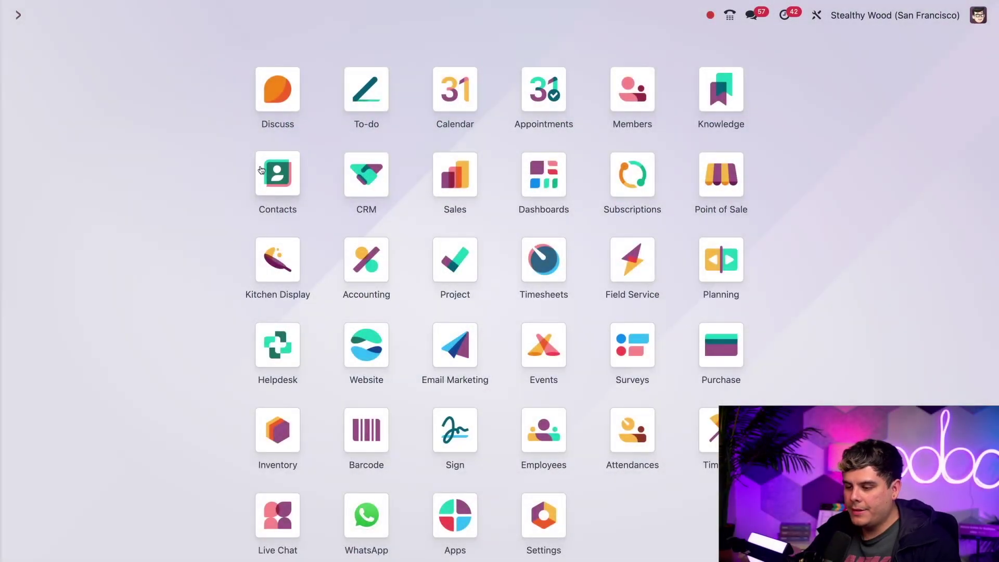
Step: Show Contacts as a list, select all 67 contacts, and open their Actions menu
click(269, 174)
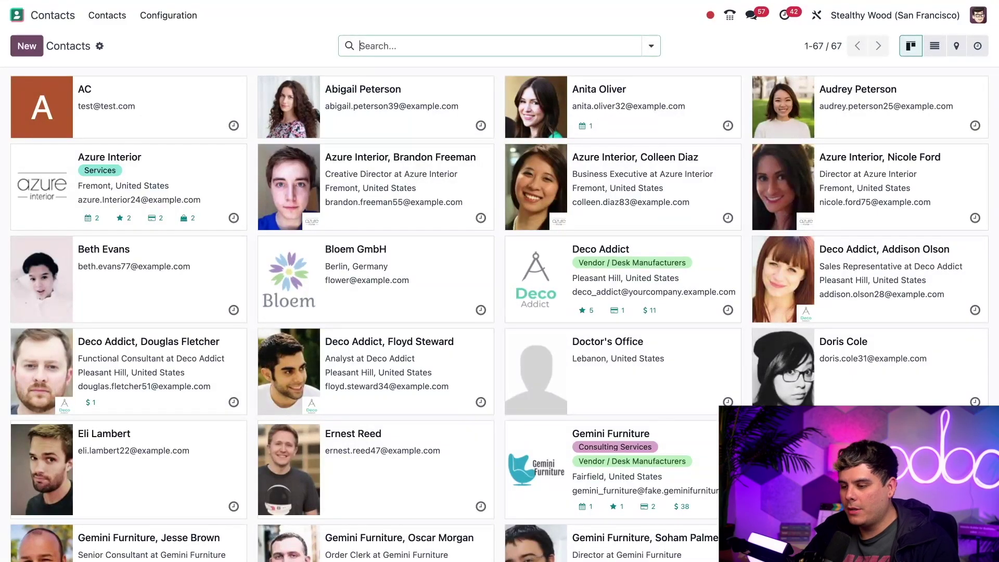
click(935, 49)
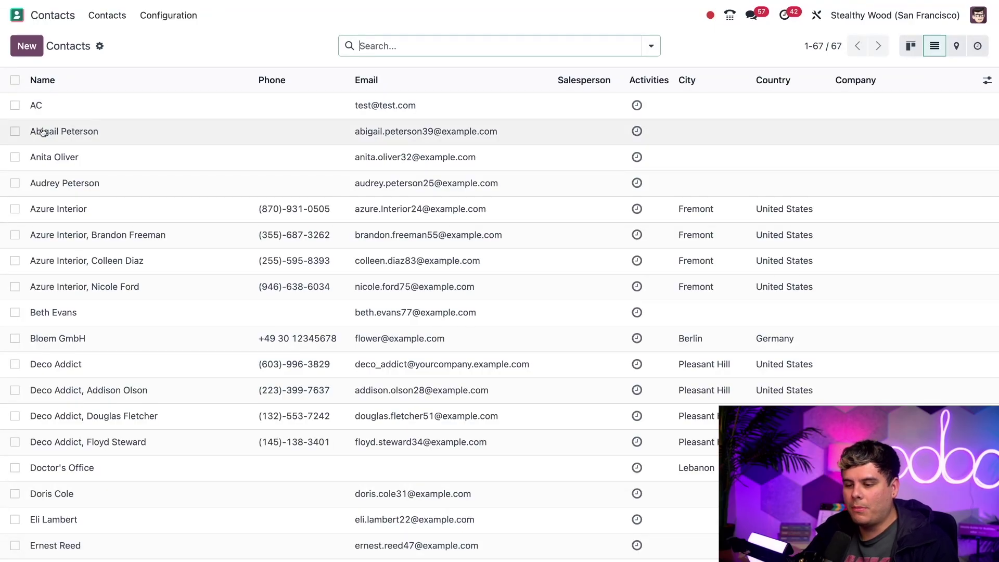
click(15, 131)
click(15, 208)
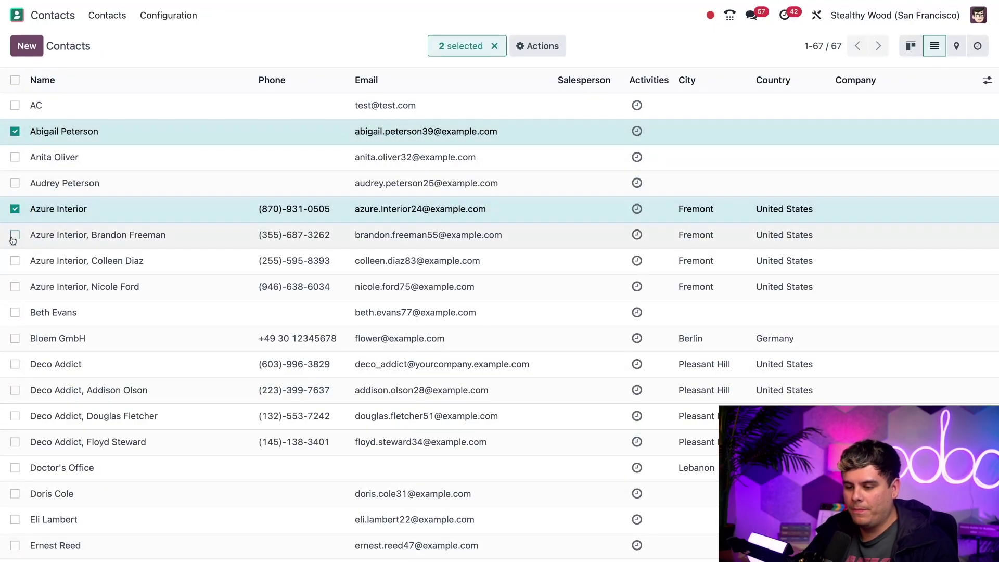
click(15, 235)
click(14, 260)
click(14, 236)
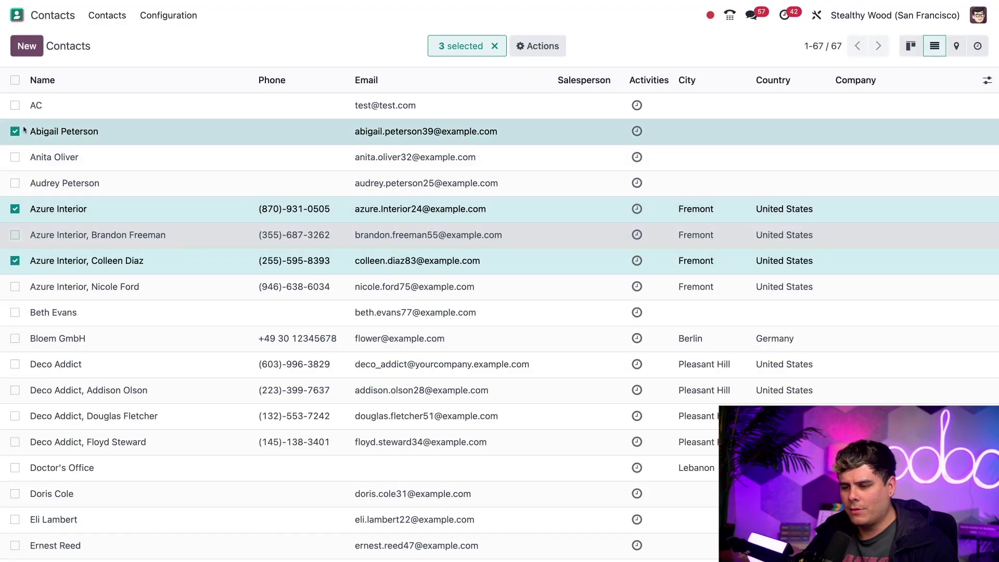
click(14, 80)
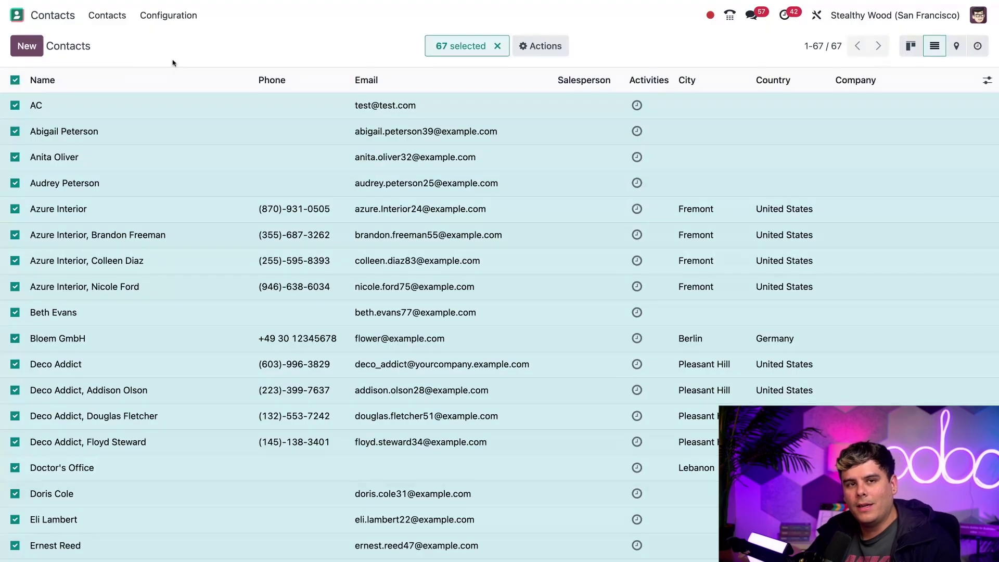
click(542, 46)
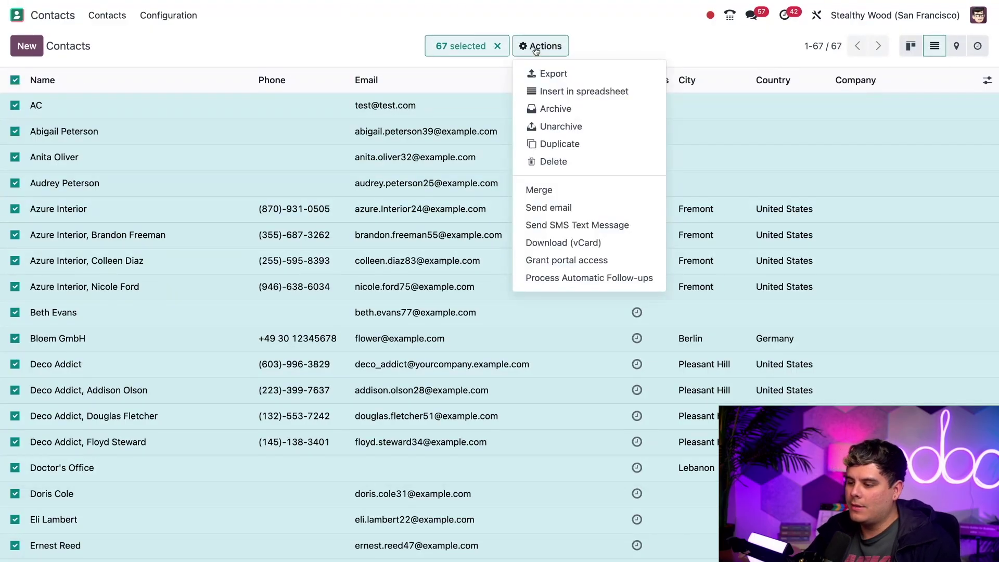
Step: Start an export under a new template in CSV format, marked import-compatible
click(548, 74)
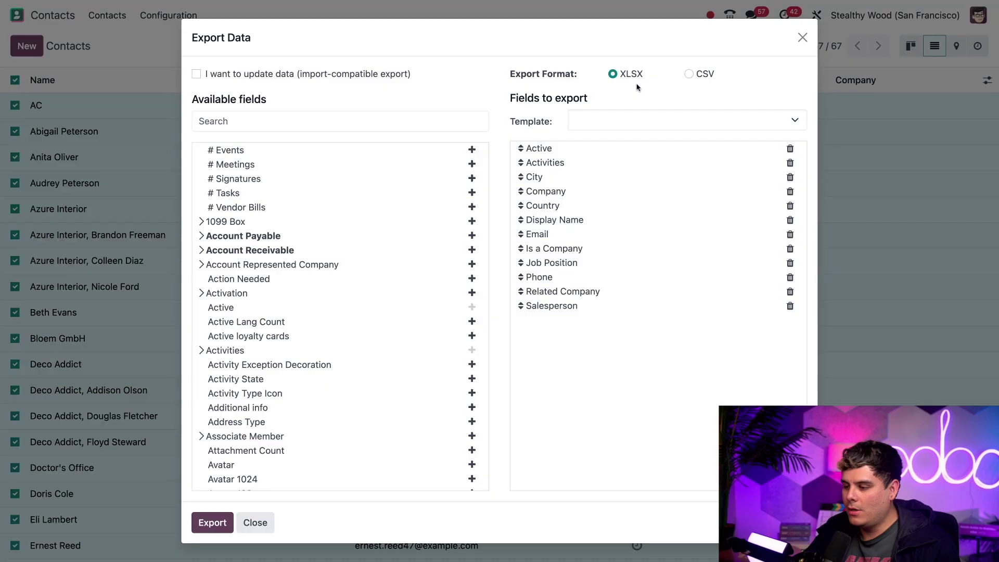
click(604, 122)
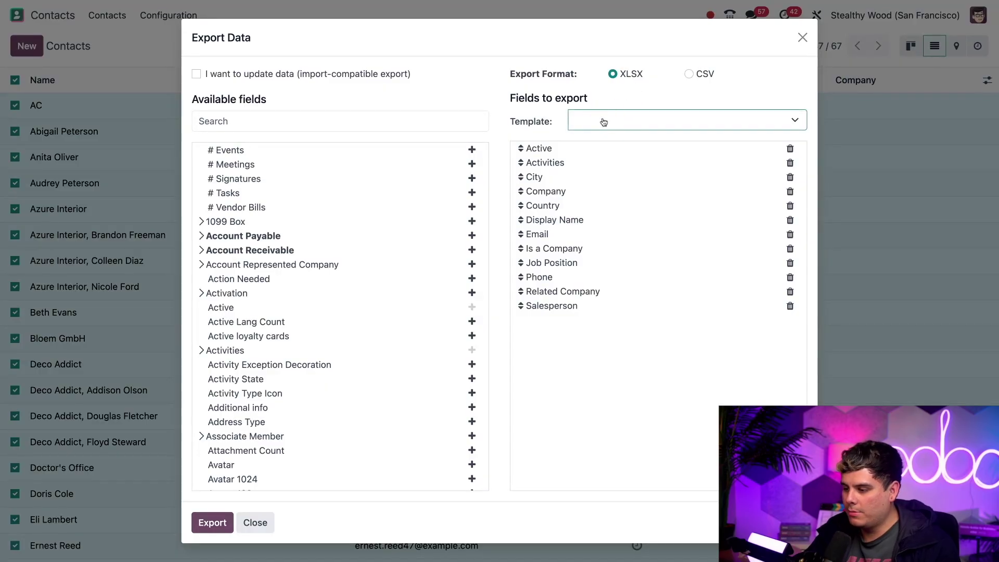
click(620, 141)
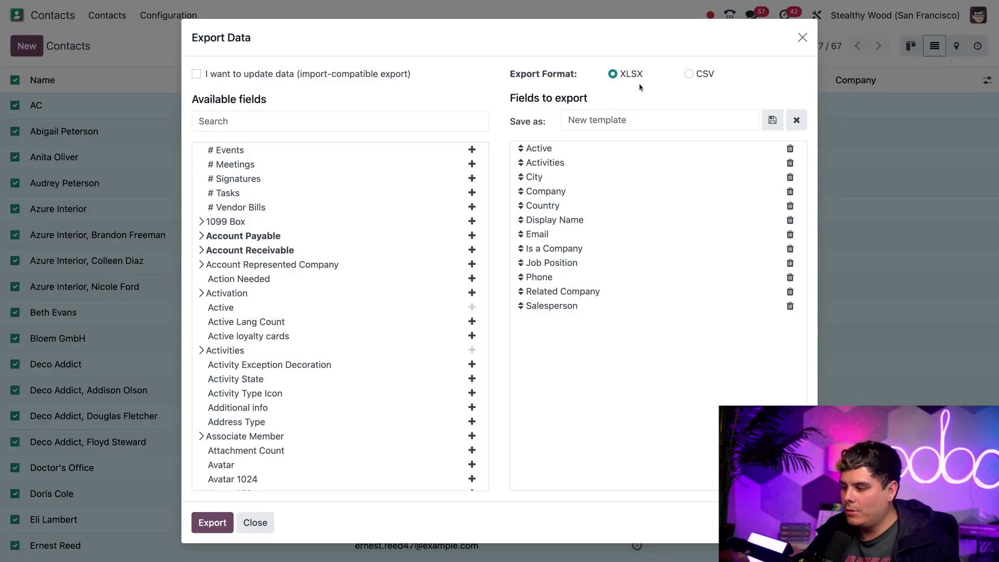
click(689, 74)
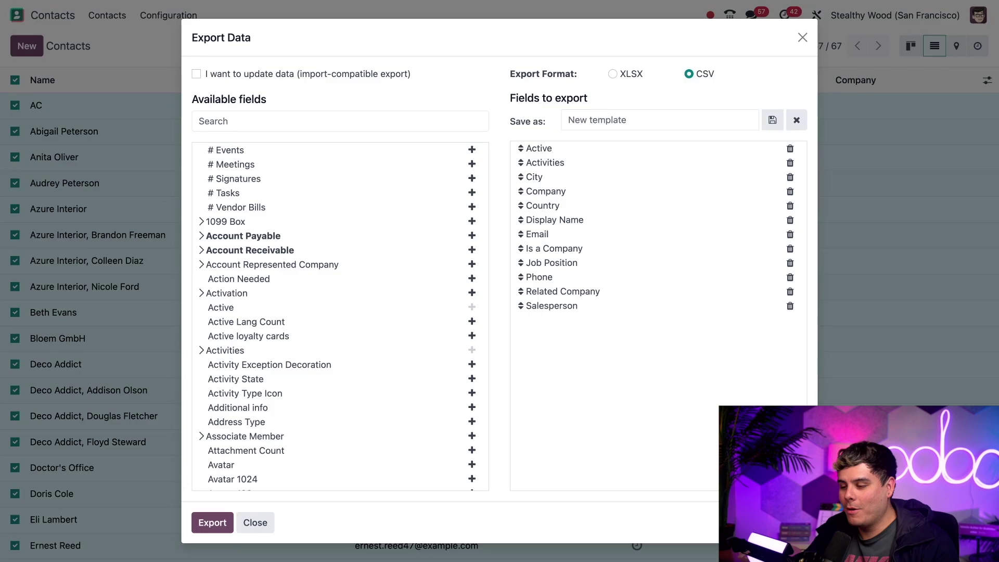
click(246, 75)
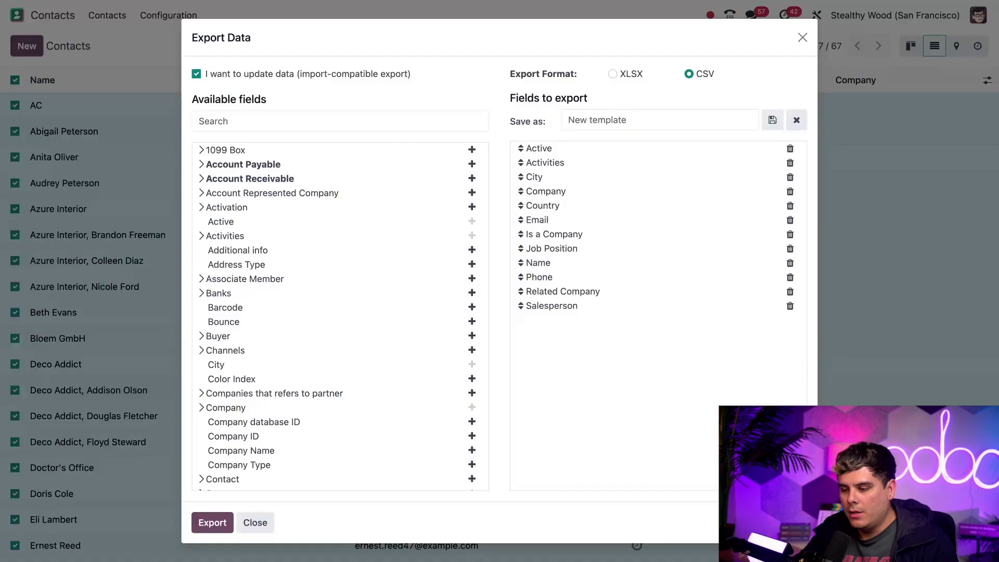
Step: Add Street from the available fields, bringing the export list to 13 fields
scroll(359, 214, down, 1)
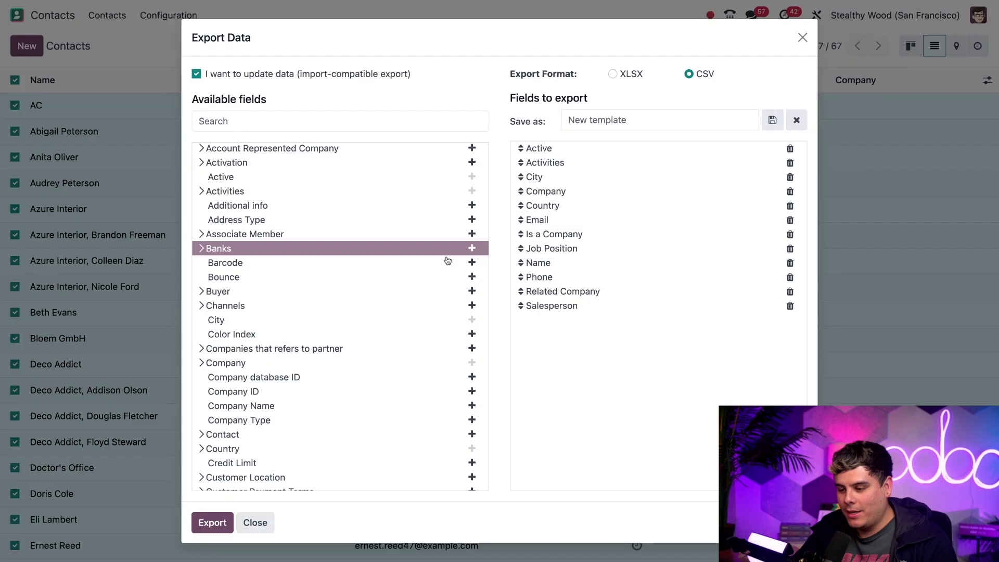
scroll(351, 372, down, 3)
scroll(351, 371, down, 15)
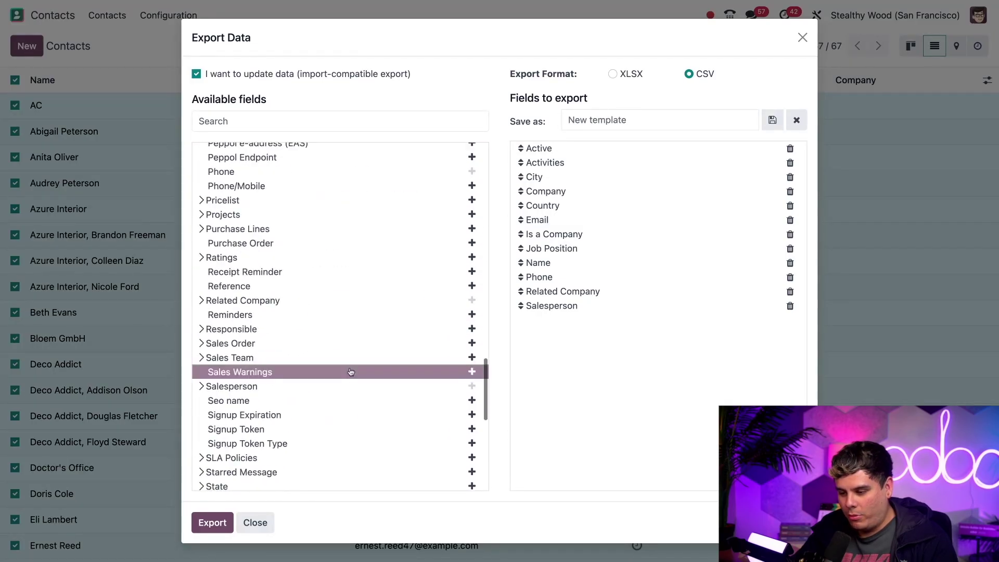
scroll(350, 371, down, 4)
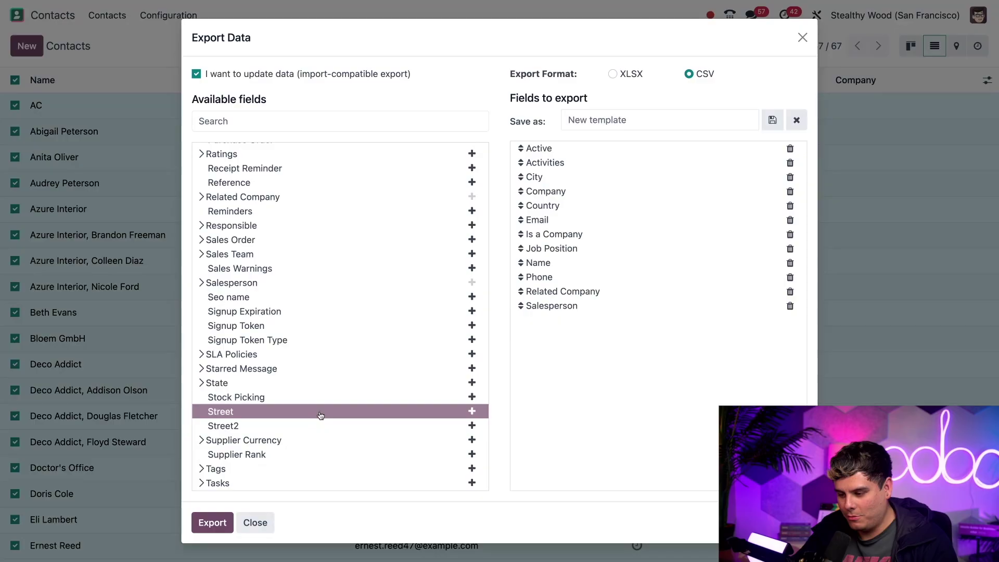
click(473, 411)
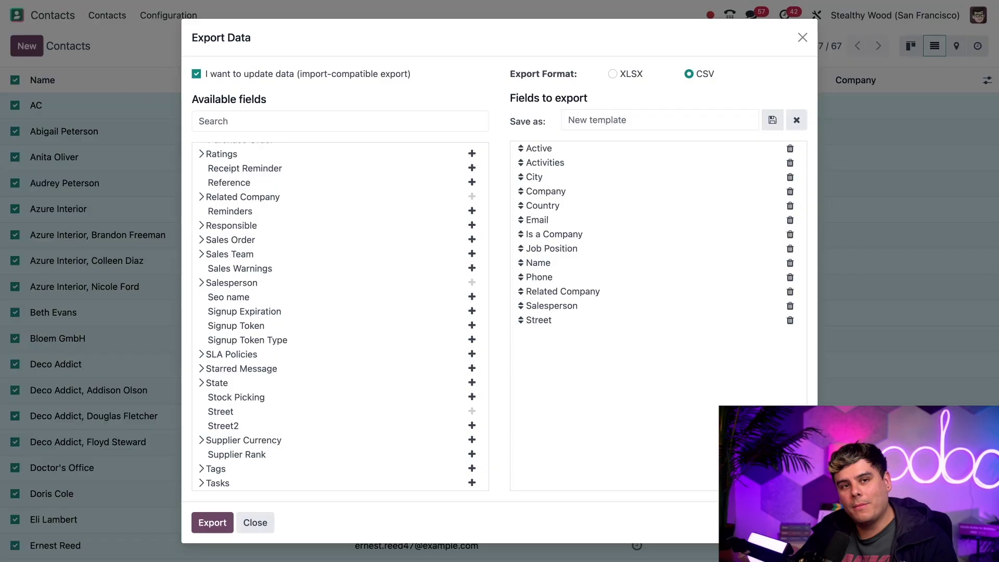
Step: Export the selected contacts, downloading them as a CSV file
click(213, 523)
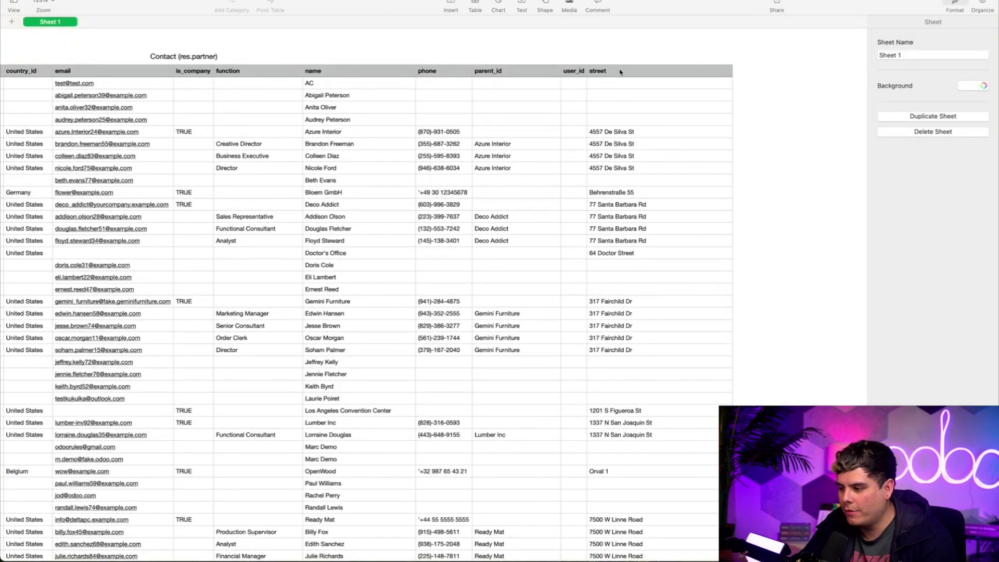
Step: Check the street column in the exported CSV, then clear the 67-contact selection in Odoo
click(619, 71)
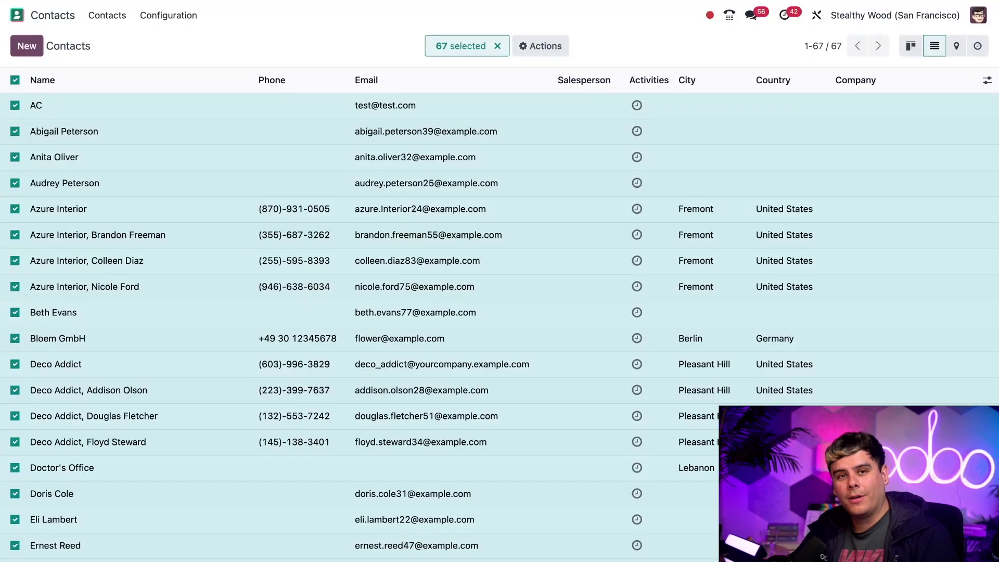
click(15, 80)
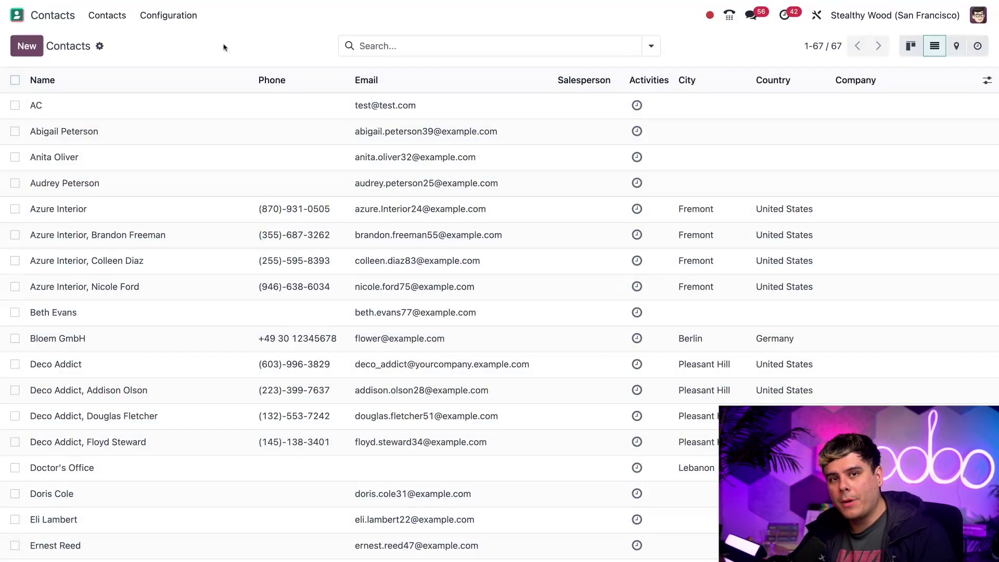
Step: Choose Import records from the Contacts gear menu
click(100, 47)
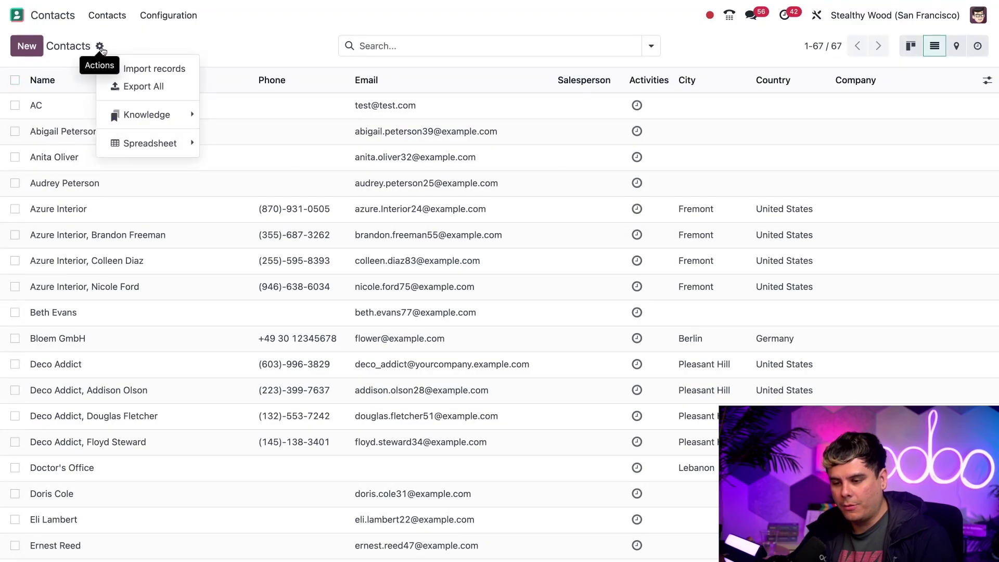
click(138, 67)
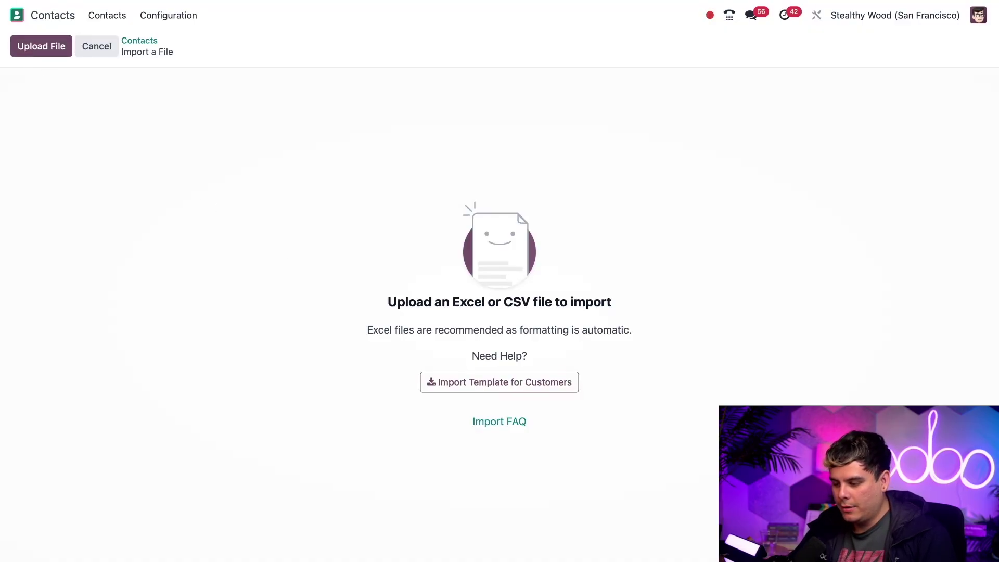
Step: Upload Test-Document-Sheet1.csv into the Contacts import
click(42, 46)
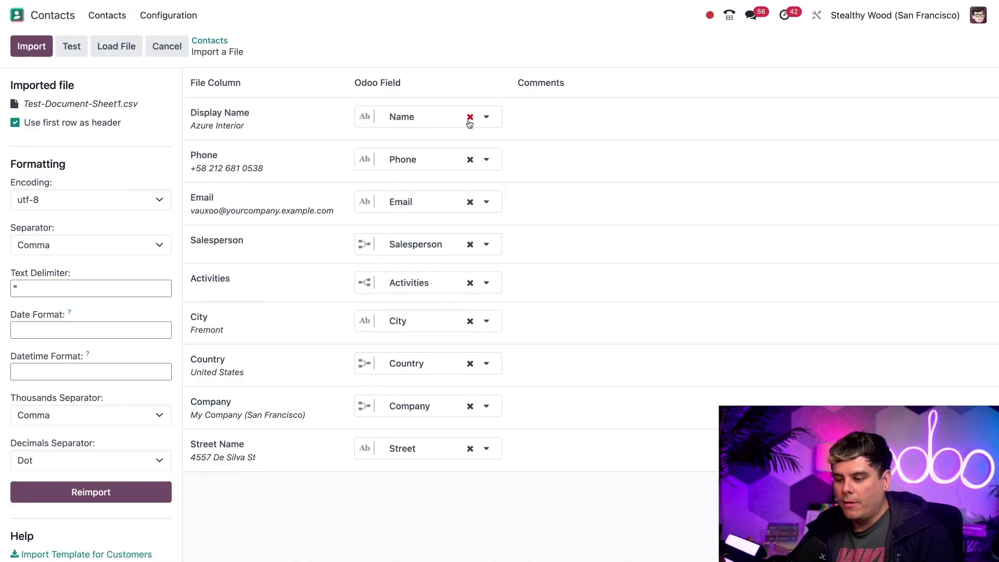
Step: Review the field choices offered for the Display Name and Phone columns
click(491, 118)
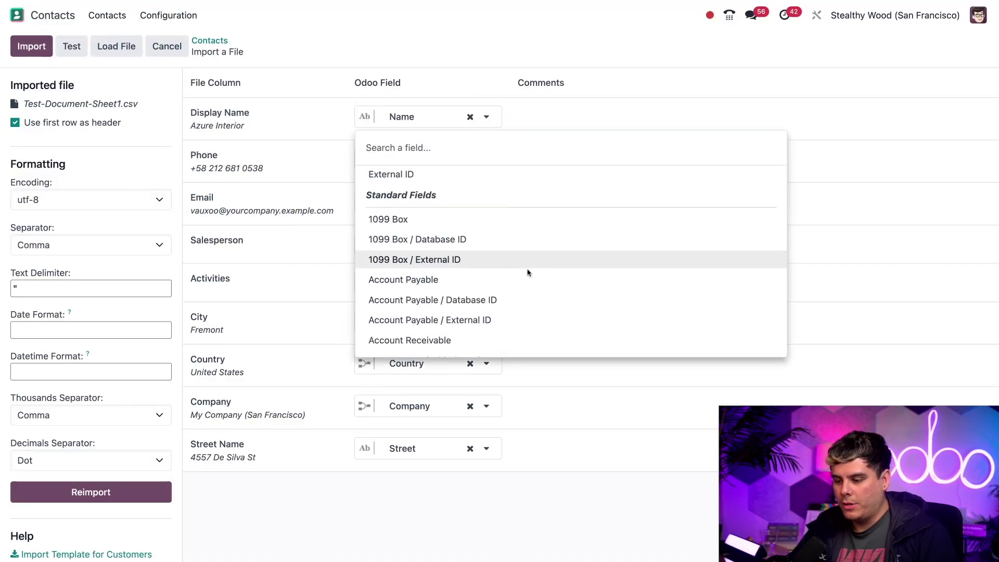
click(488, 117)
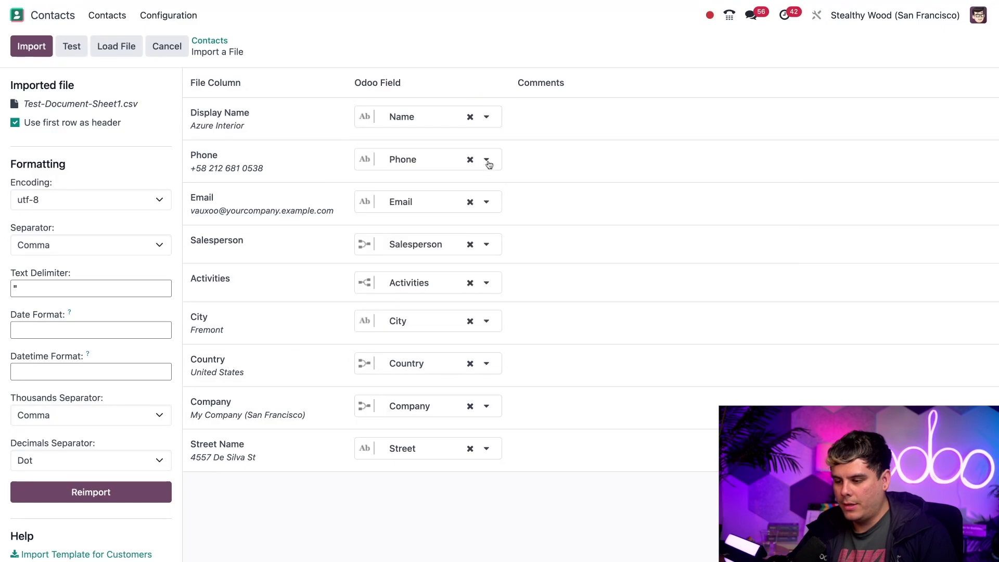
click(488, 160)
click(488, 161)
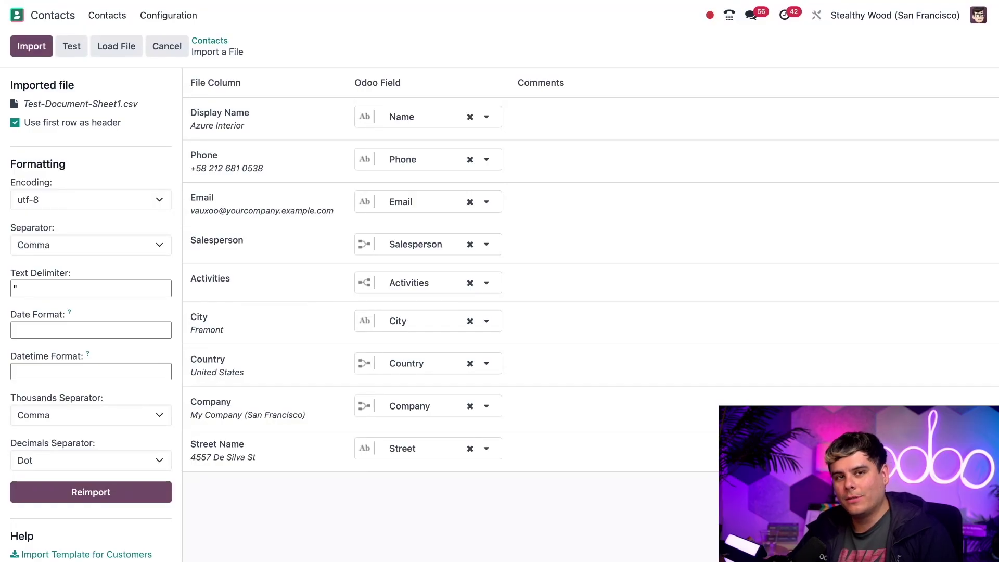
Step: Map the Display Name column to the Name field by searching 'name'
click(471, 117)
click(488, 117)
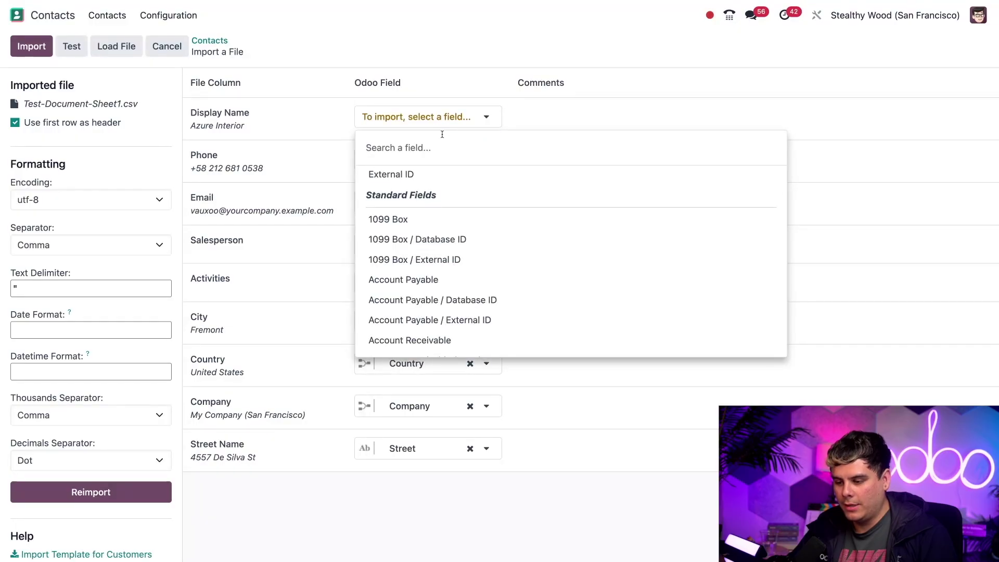
text(name)
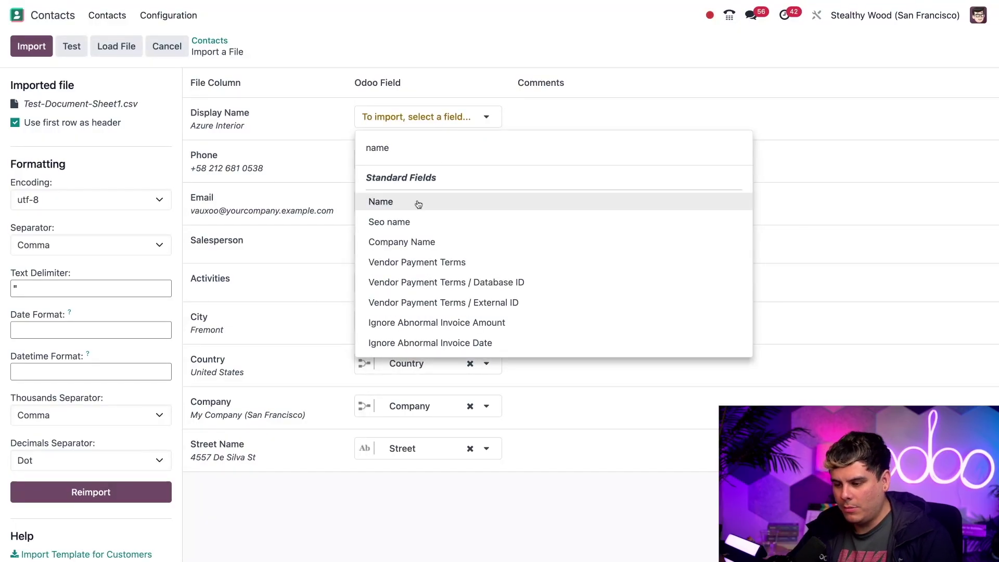
click(419, 205)
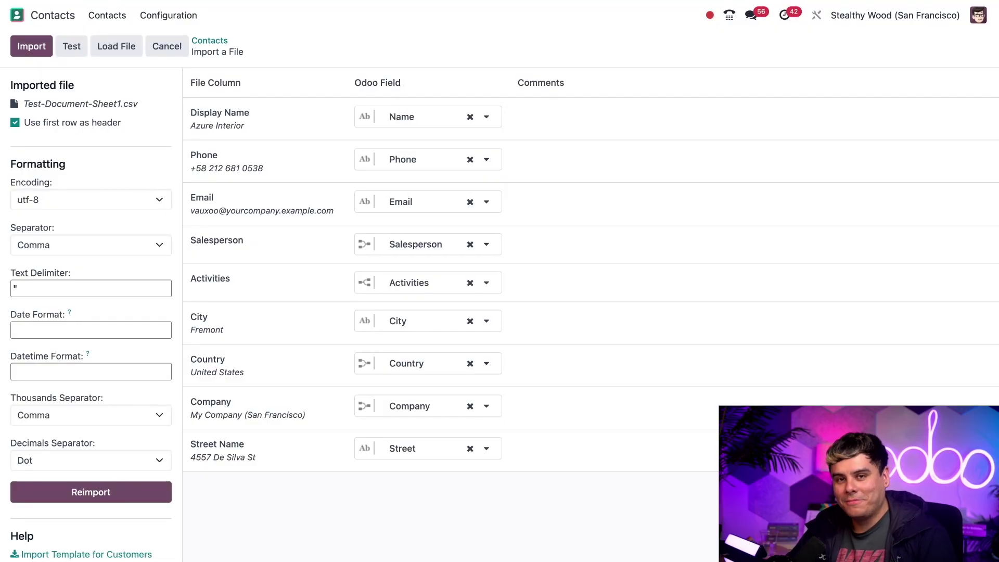
Step: Test the import, then set unmatched Company values to Skip record
click(71, 56)
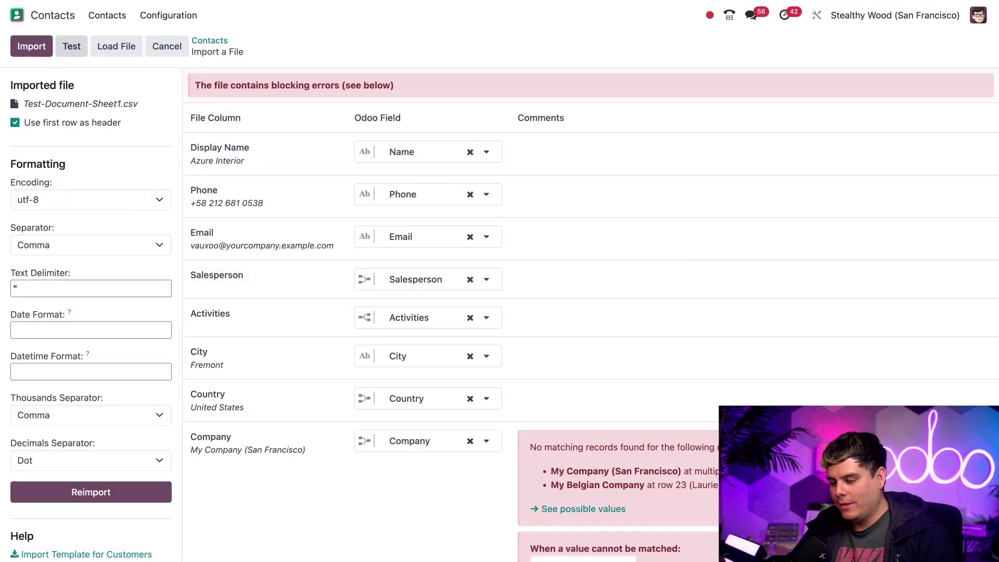
scroll(672, 244, down, 2)
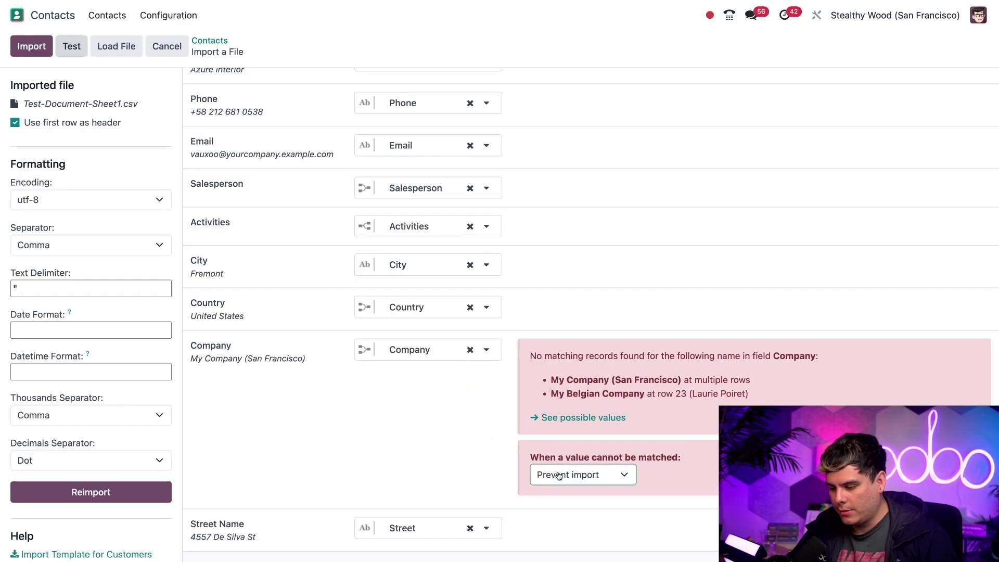
click(617, 475)
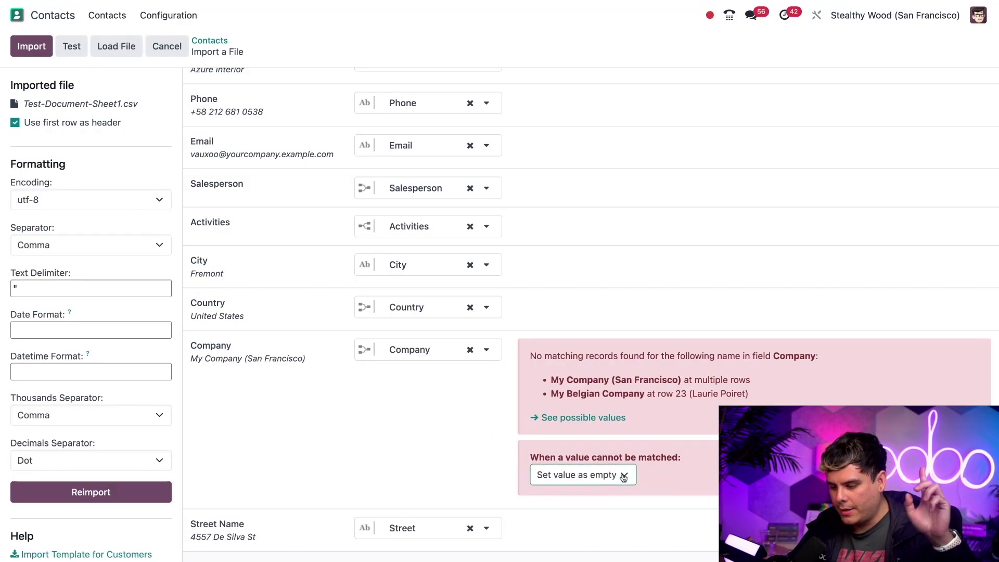
key(Down)
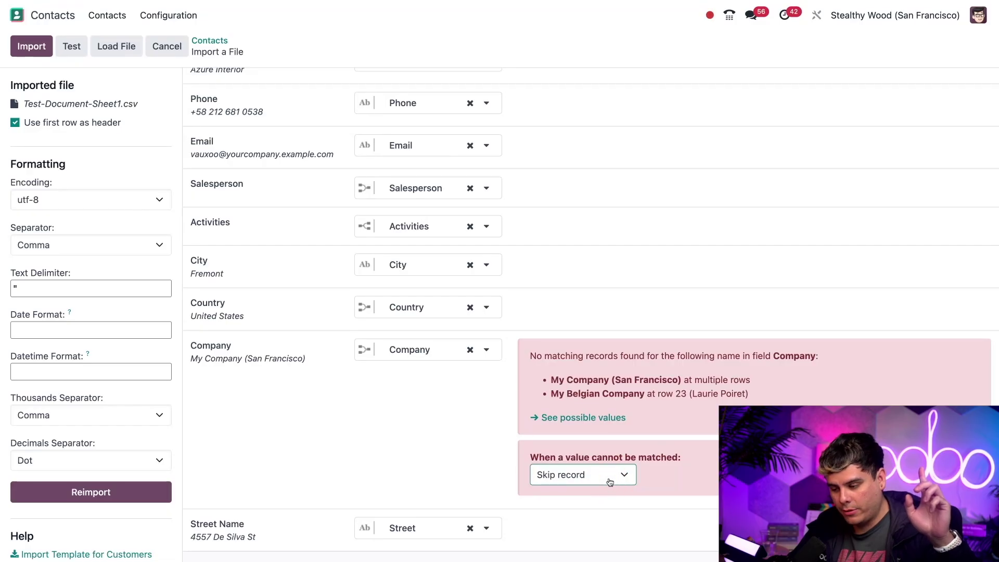
key(Down)
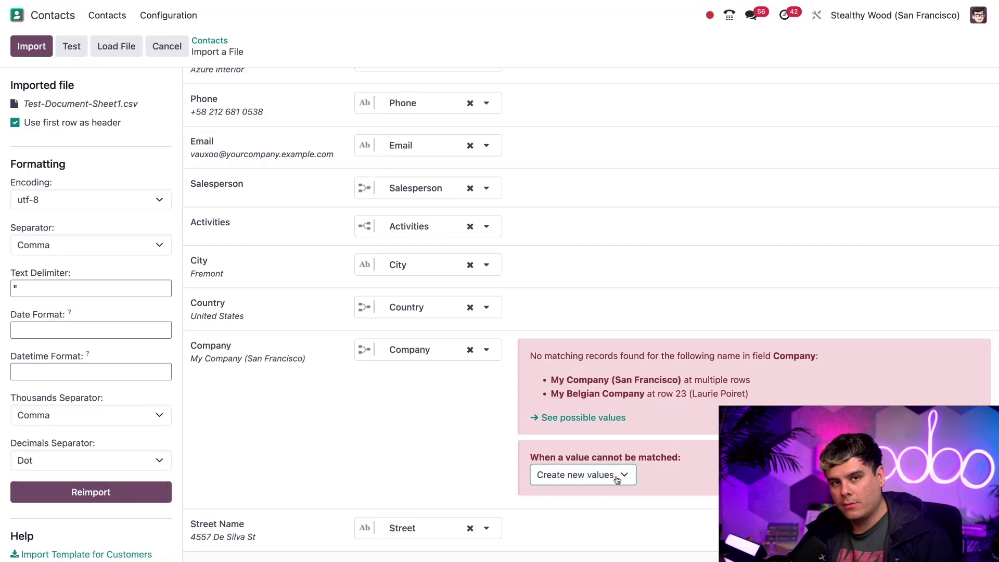
key(Up)
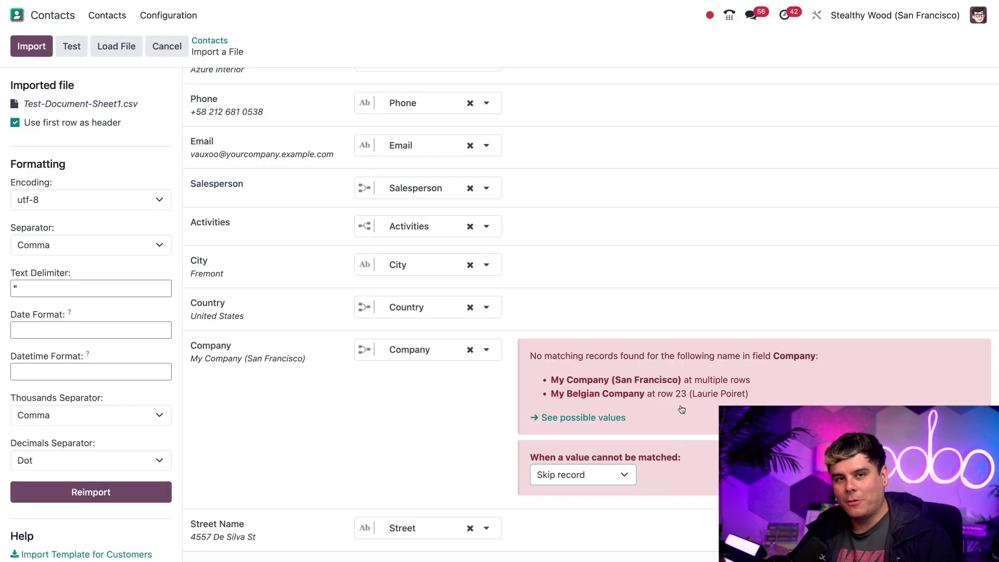
scroll(451, 237, up, 2)
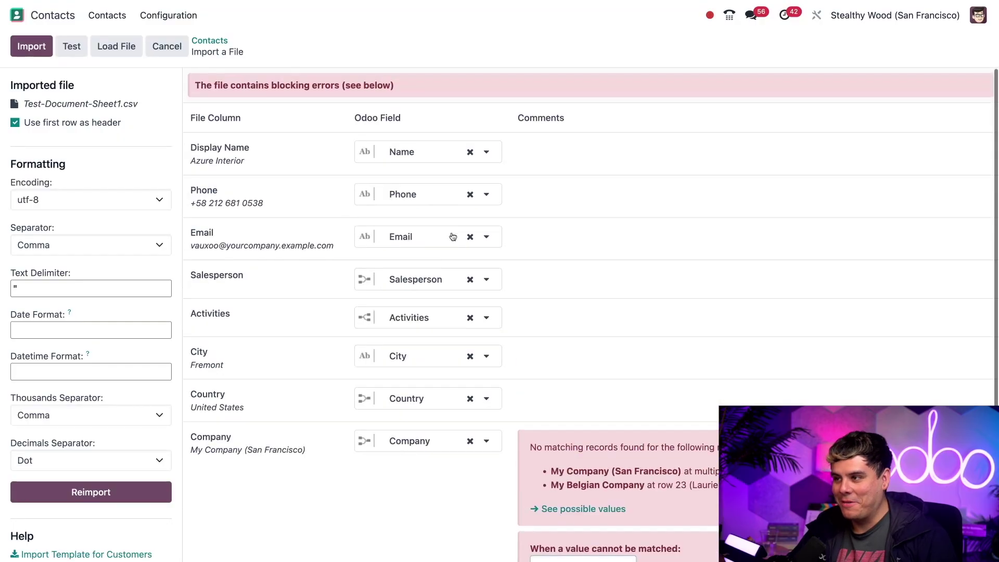
Step: Test the import again, confirming everything seems valid with unmatched companies skipped
click(73, 47)
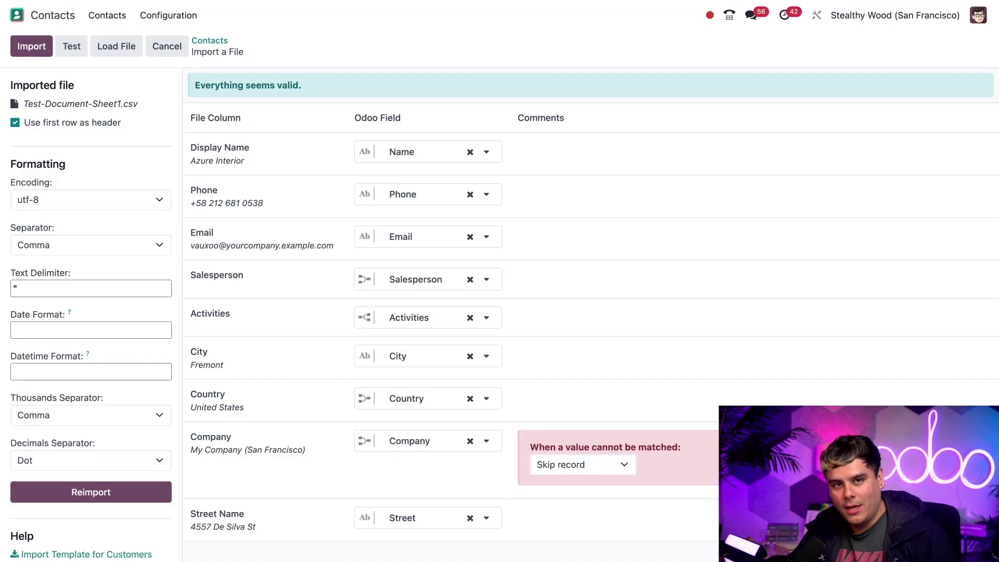
Step: Run the import of the mapped Test-Document-Sheet1.csv contacts into Odoo
click(32, 48)
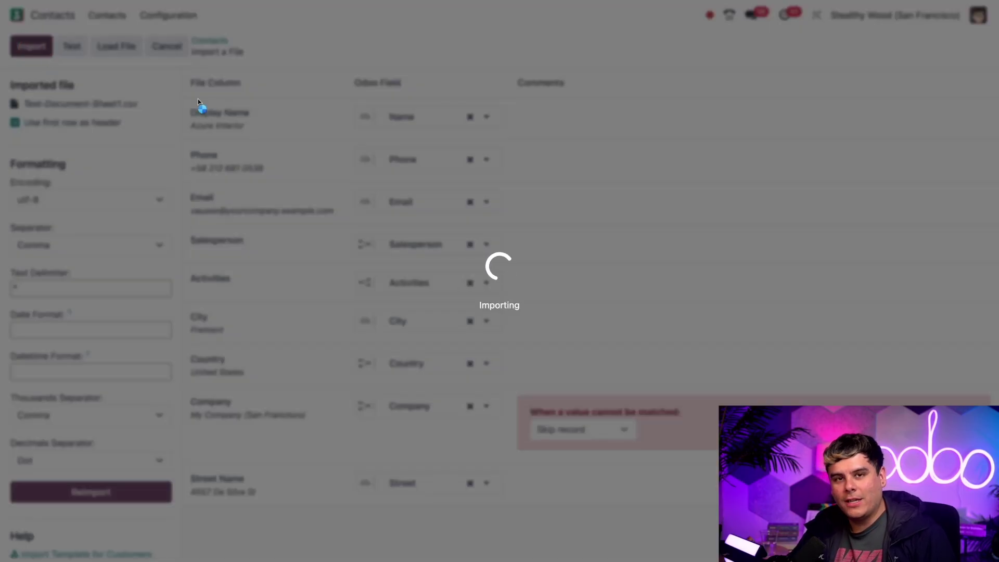